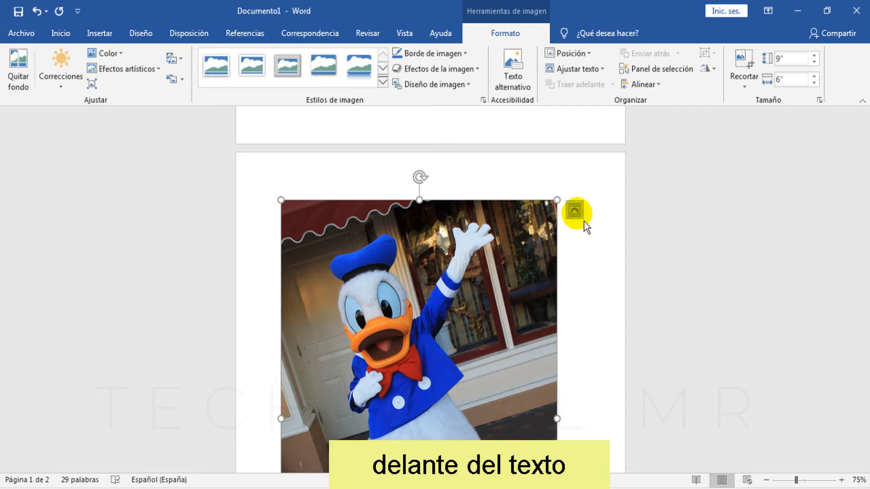
Step: Set the duck picture's text wrapping to in front of the text
{"action": "left_click", "coordinate": [574, 212]}
{"action": "left_click", "coordinate": [671, 337]}
{"action": "scroll", "coordinate": [468, 321], "scroll_direction": "up", "scroll_amount": 5}
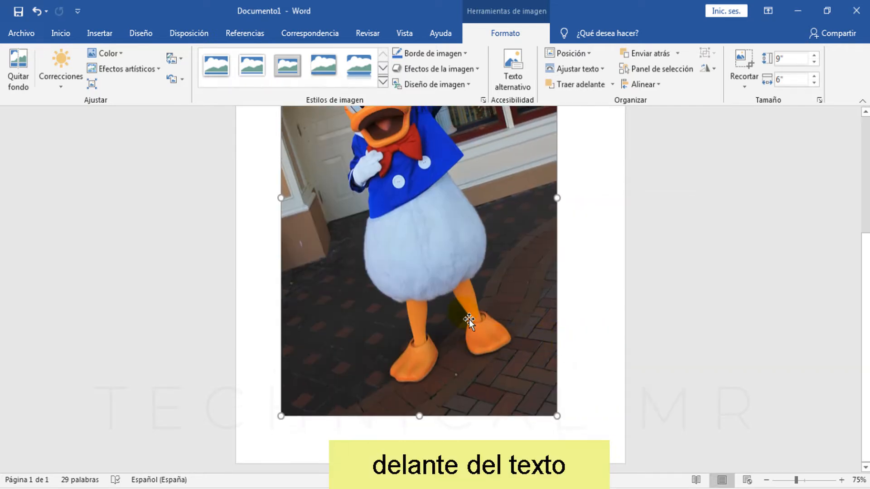
{"action": "scroll", "coordinate": [480, 276], "scroll_direction": "up", "scroll_amount": 1}
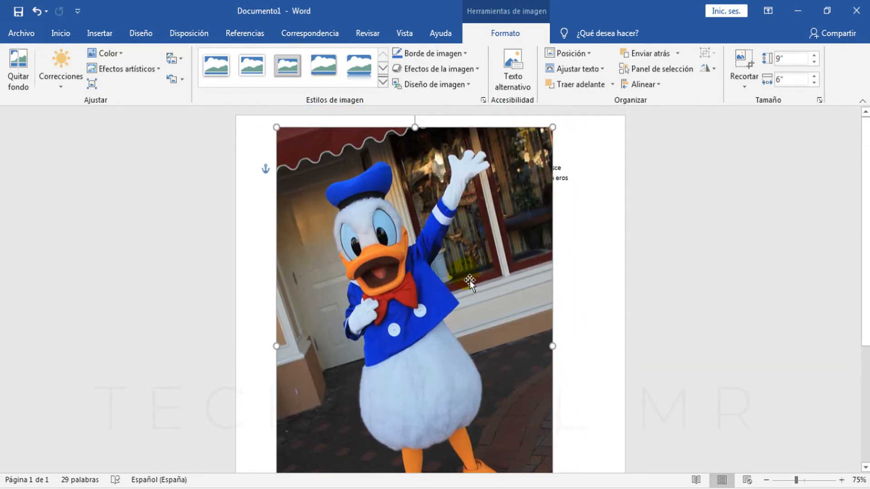
Step: Shrink the duck picture to about 6.31" high by 4.21" wide and place it over the paragraph at the page's top
{"action": "left_click_drag", "start_coordinate": [552, 127], "coordinate": [470, 131]}
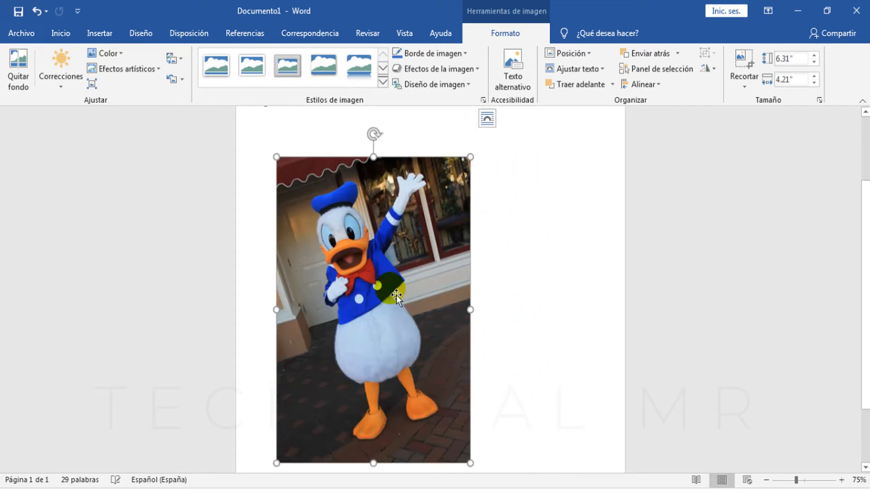
{"action": "left_click_drag", "start_coordinate": [359, 307], "coordinate": [362, 308]}
{"action": "scroll", "coordinate": [362, 308], "scroll_direction": "up", "scroll_amount": 3}
{"action": "left_click_drag", "start_coordinate": [392, 371], "coordinate": [397, 262]}
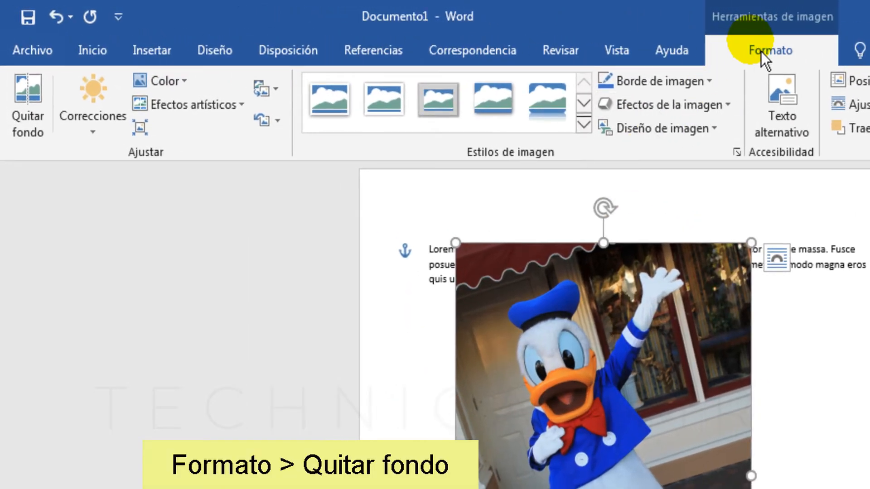
Step: Start background removal on the duck picture and mark the raised hand, mouth, foot and hat as areas to keep
{"action": "left_click", "coordinate": [30, 121]}
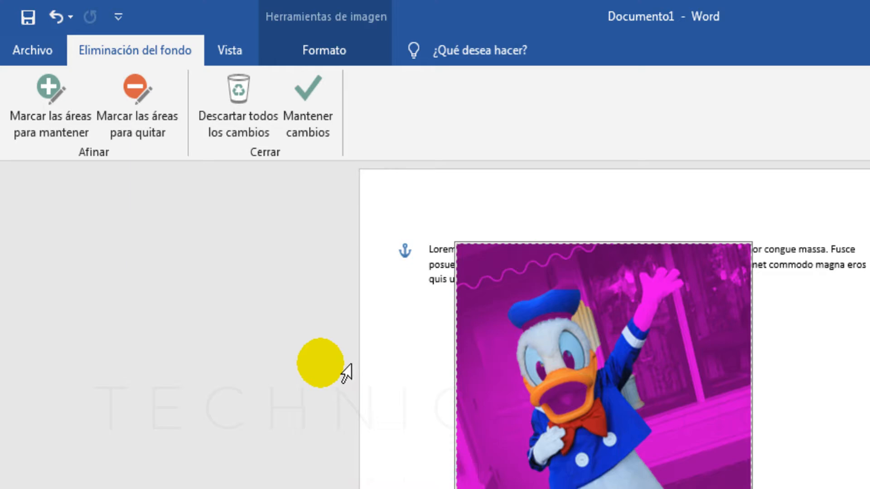
{"action": "left_click", "coordinate": [71, 119]}
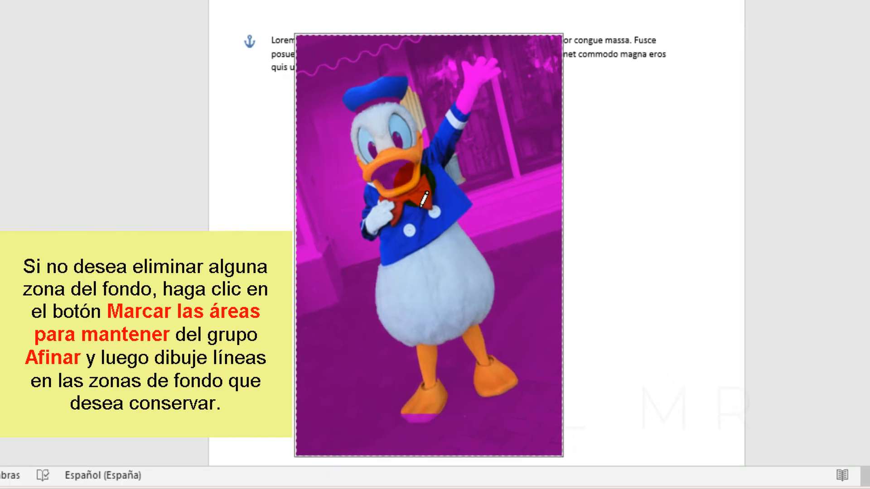
{"action": "left_click_drag", "start_coordinate": [633, 324], "coordinate": [647, 356]}
{"action": "left_click_drag", "start_coordinate": [465, 145], "coordinate": [473, 122]}
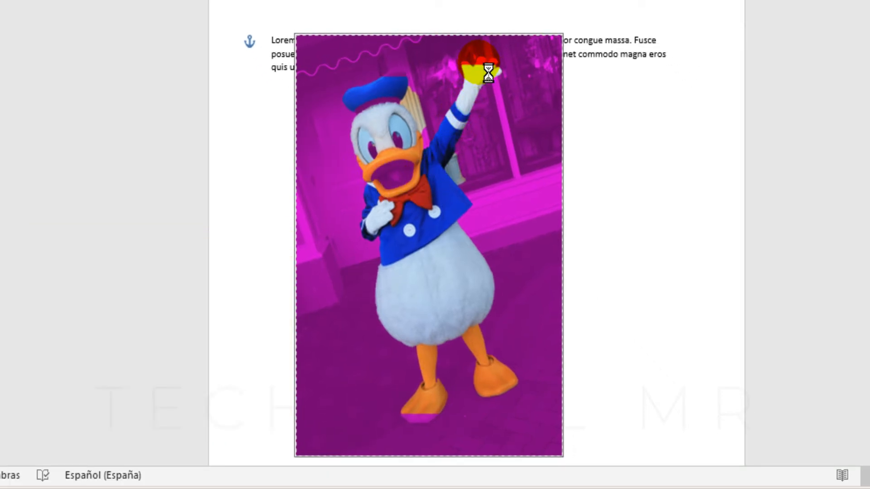
{"action": "left_click_drag", "start_coordinate": [492, 72], "coordinate": [474, 82]}
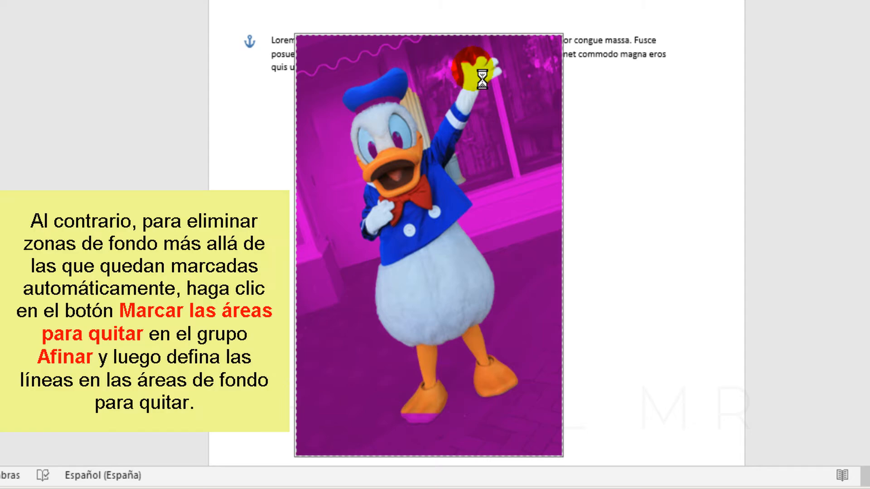
{"action": "mouse_move", "coordinate": [469, 82]}
{"action": "left_mouse_down"}
{"action": "mouse_move", "coordinate": [516, 104]}
{"action": "mouse_move", "coordinate": [485, 83]}
{"action": "left_mouse_up"}
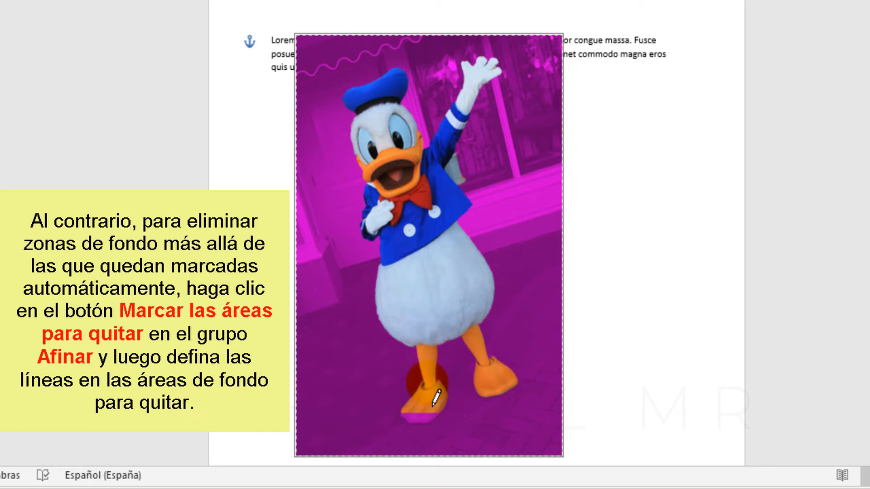
{"action": "left_click_drag", "start_coordinate": [421, 440], "coordinate": [469, 419]}
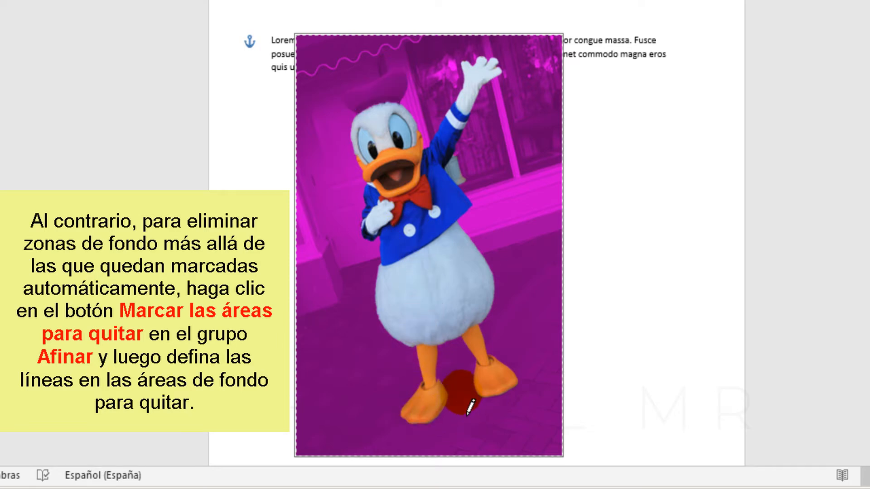
{"action": "left_click_drag", "start_coordinate": [397, 101], "coordinate": [395, 106]}
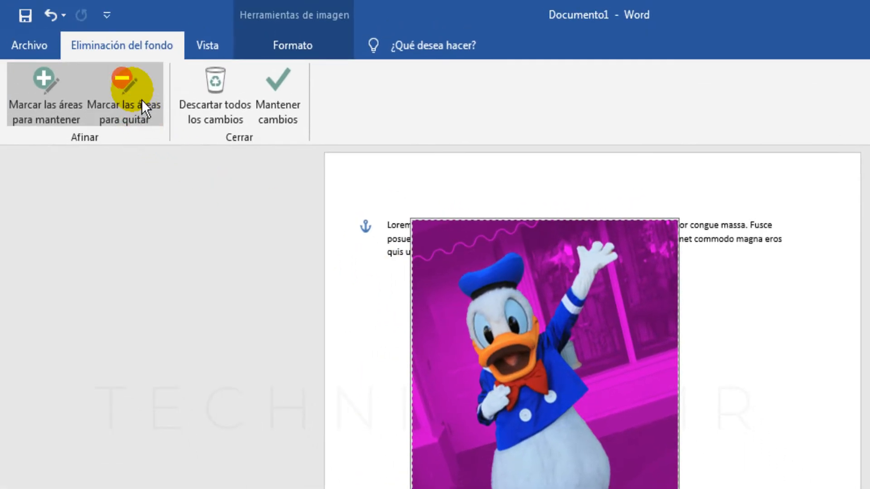
Step: Mark the background remnants beside the duck's arm and hat for removal and keep the background removal changes
{"action": "left_click", "coordinate": [141, 99]}
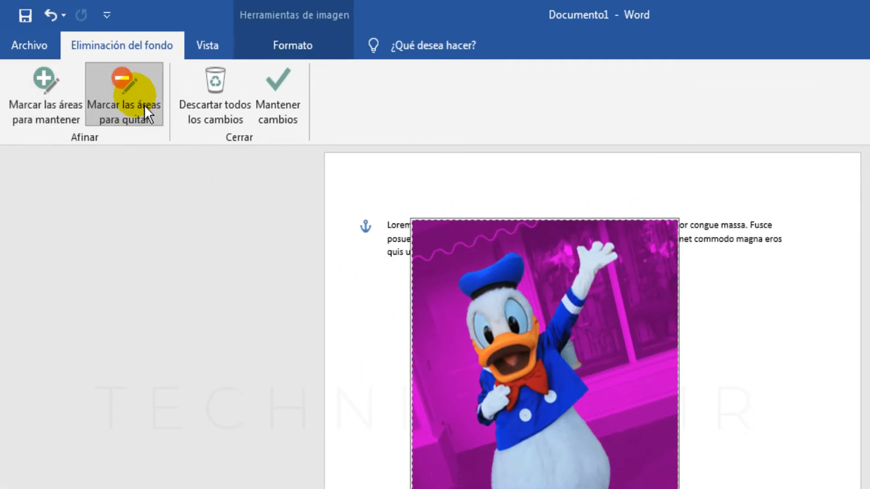
{"action": "left_click_drag", "start_coordinate": [581, 371], "coordinate": [585, 370]}
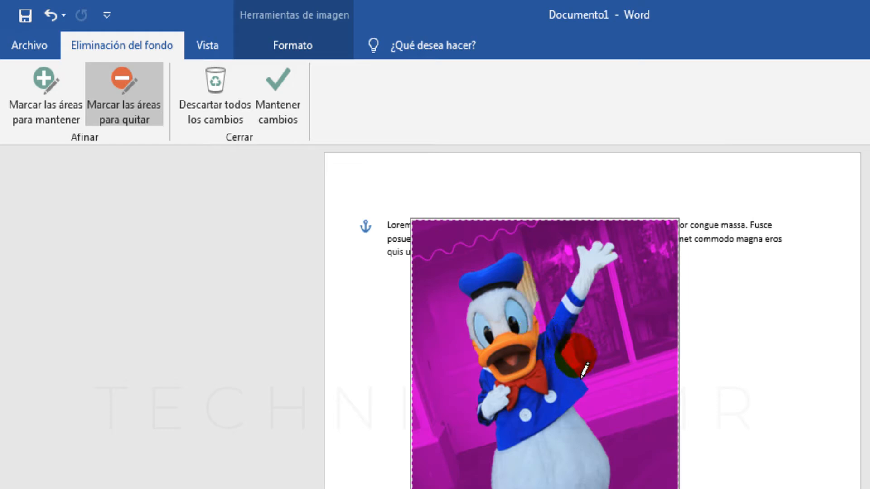
{"action": "left_click", "coordinate": [551, 316]}
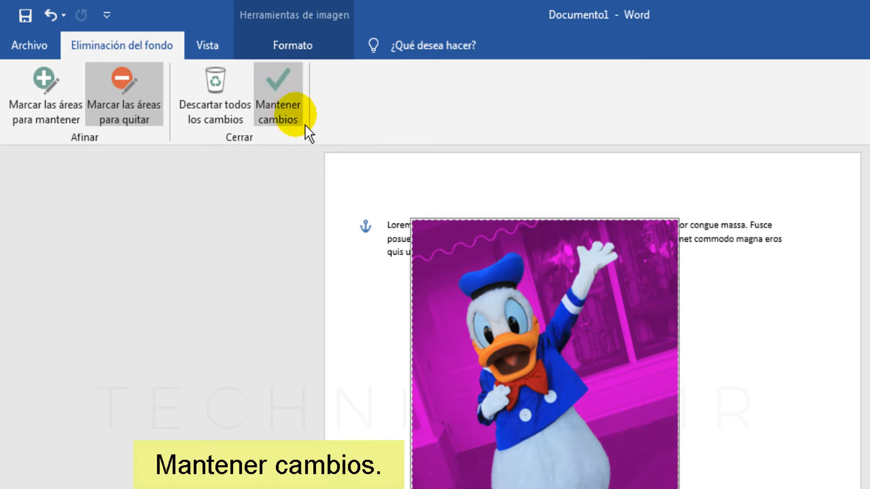
{"action": "left_click", "coordinate": [292, 109]}
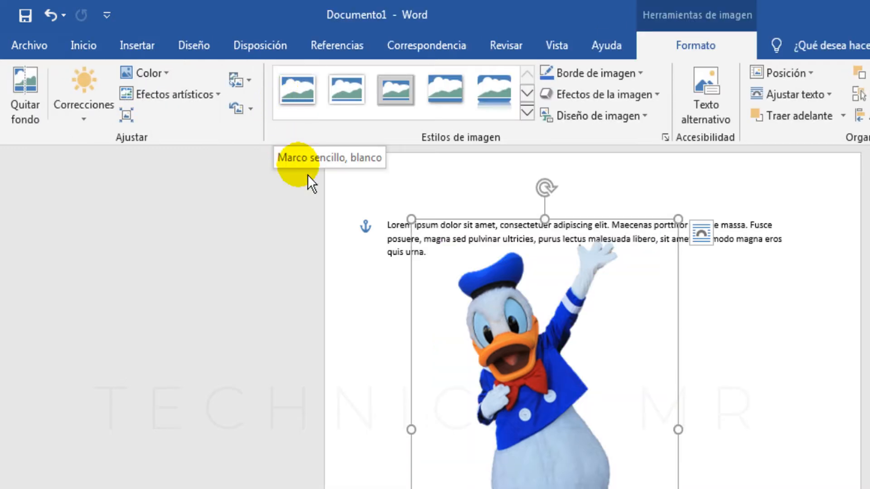
Step: Shrink the cut-out duck to about 4.64" high by 3.09" wide and place it just below the paragraph
{"action": "left_click_drag", "start_coordinate": [679, 220], "coordinate": [610, 339]}
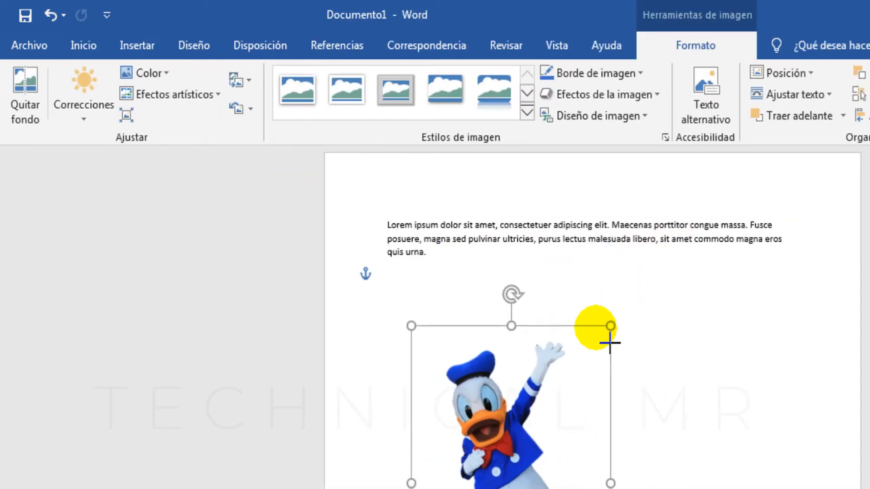
{"action": "left_click_drag", "start_coordinate": [512, 457], "coordinate": [534, 393]}
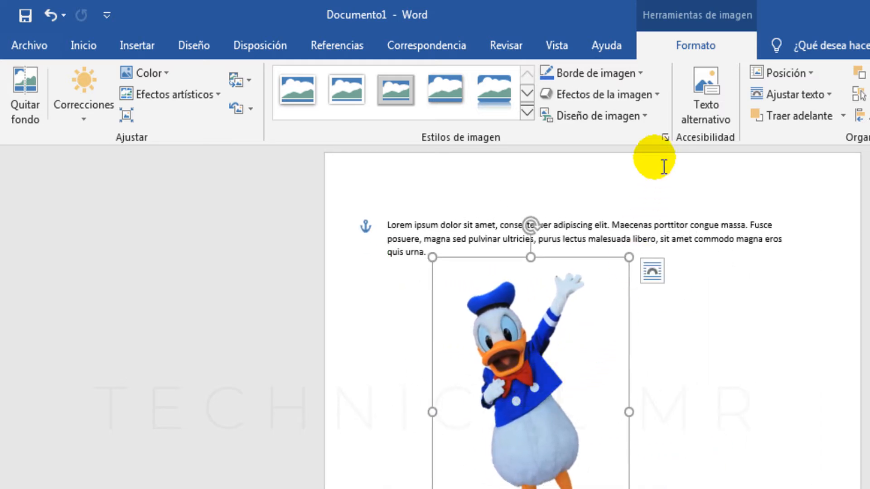
Step: Apply the orange 8 pt glow variation to the duck picture
{"action": "left_click", "coordinate": [647, 95]}
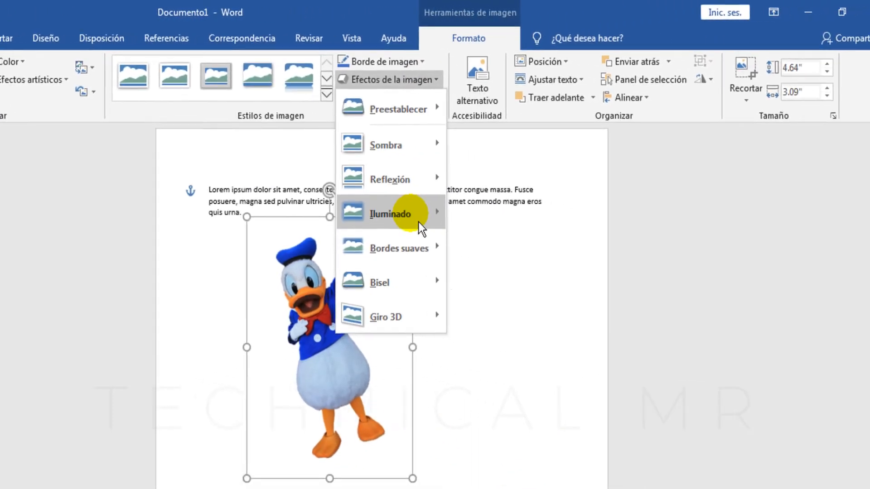
{"action": "mouse_move", "coordinate": [421, 224]}
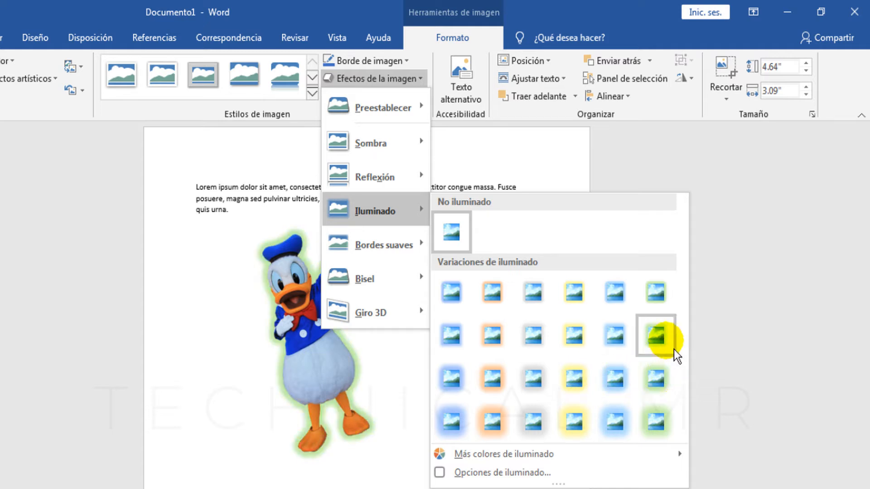
{"action": "left_click", "coordinate": [507, 343]}
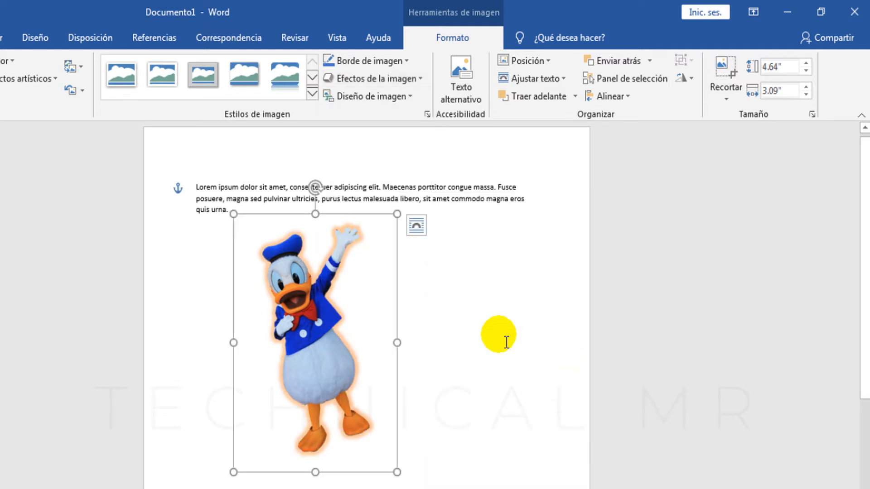
Step: Change the picture's glow to standard green with a size of 24 pt and 15% transparency
{"action": "left_click", "coordinate": [427, 116]}
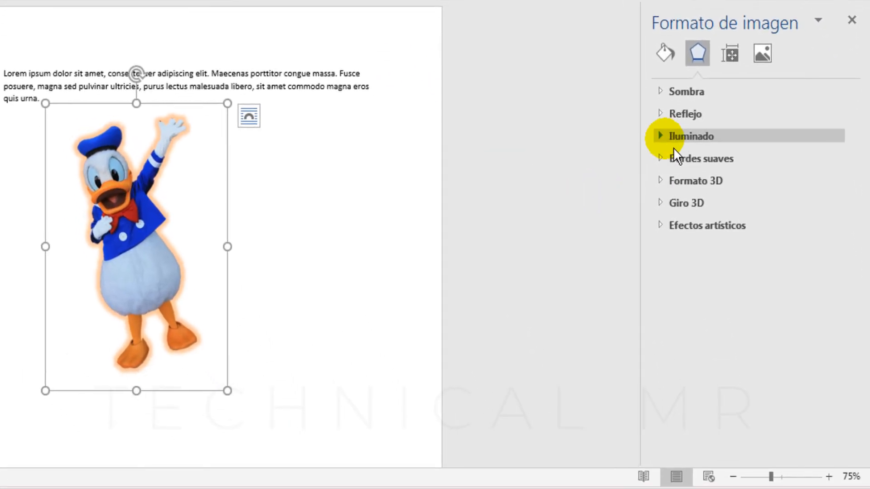
{"action": "left_click", "coordinate": [693, 245]}
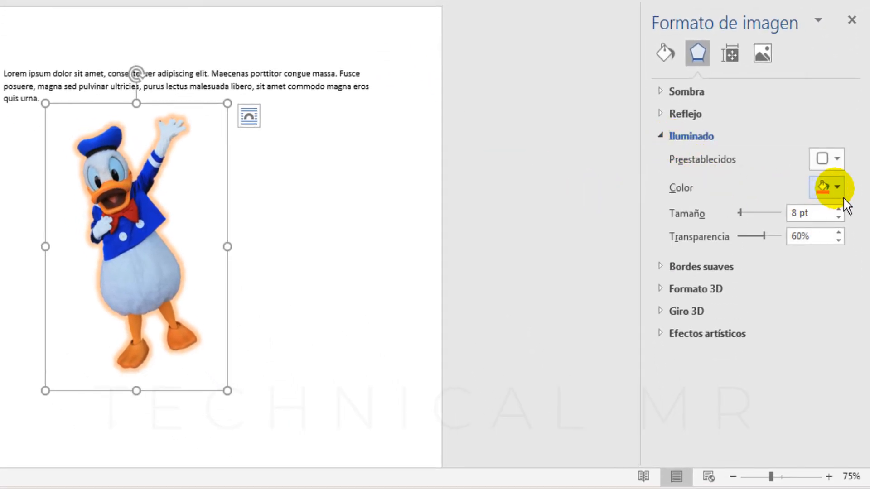
{"action": "left_click", "coordinate": [832, 187]}
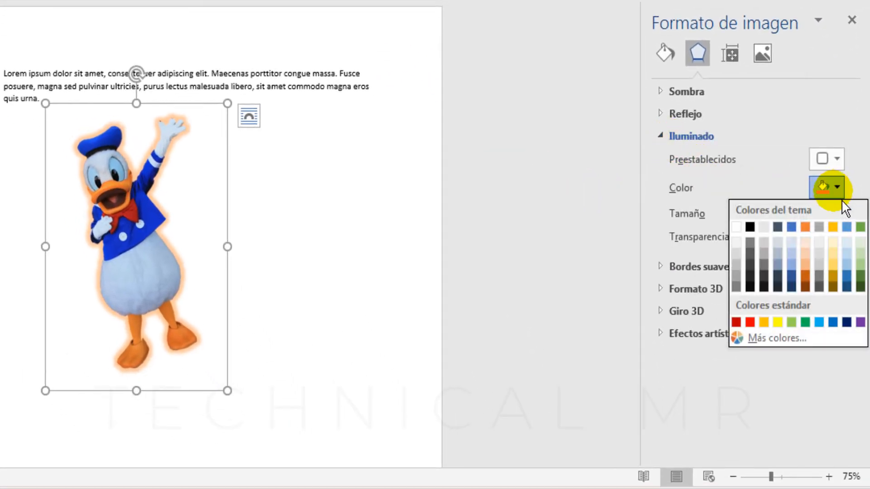
{"action": "left_click", "coordinate": [805, 322]}
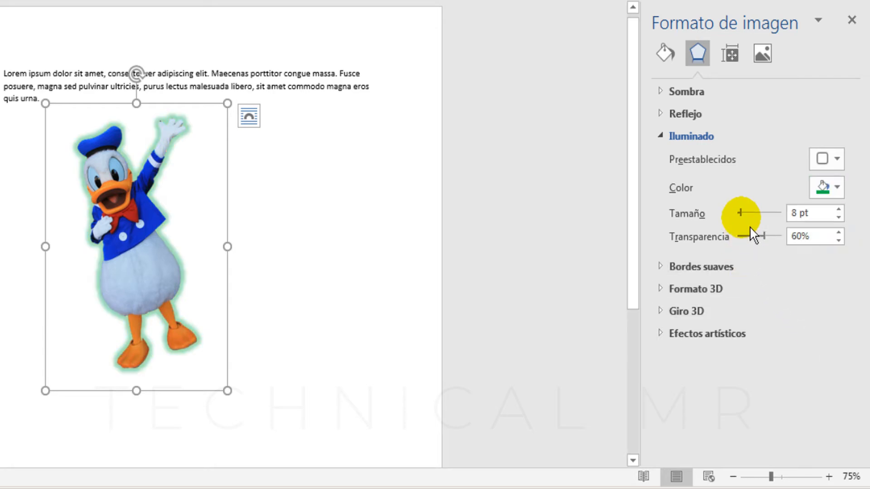
{"action": "left_click_drag", "start_coordinate": [749, 222], "coordinate": [756, 247]}
{"action": "left_click", "coordinate": [764, 236]}
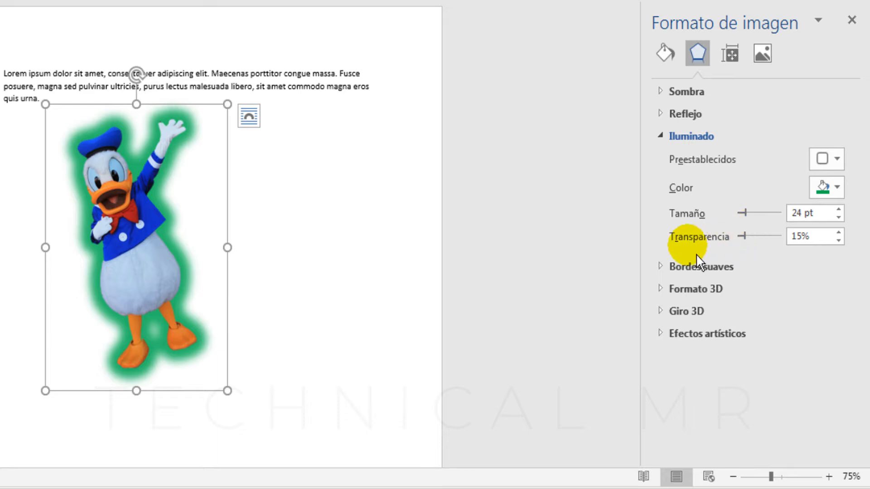
Step: Try the first outer shadow preset on the duck picture and restore the no-shadow setting
{"action": "left_click", "coordinate": [670, 140]}
{"action": "left_click", "coordinate": [672, 93]}
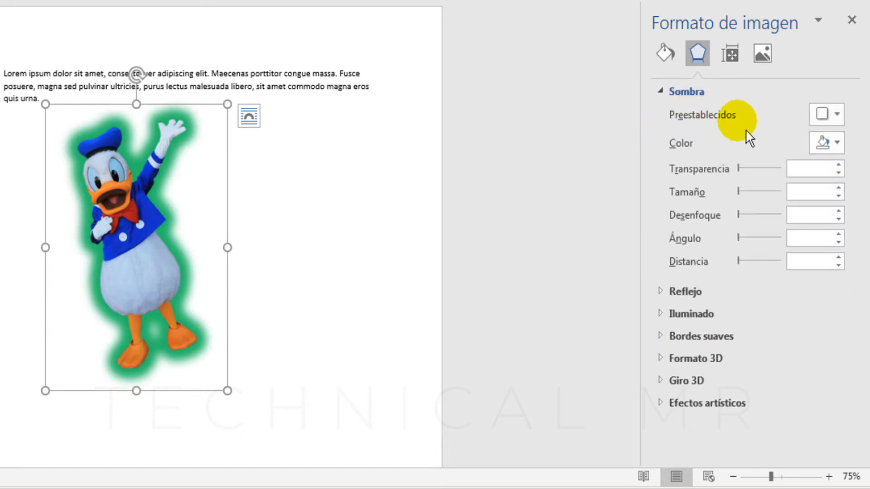
{"action": "left_click", "coordinate": [832, 116]}
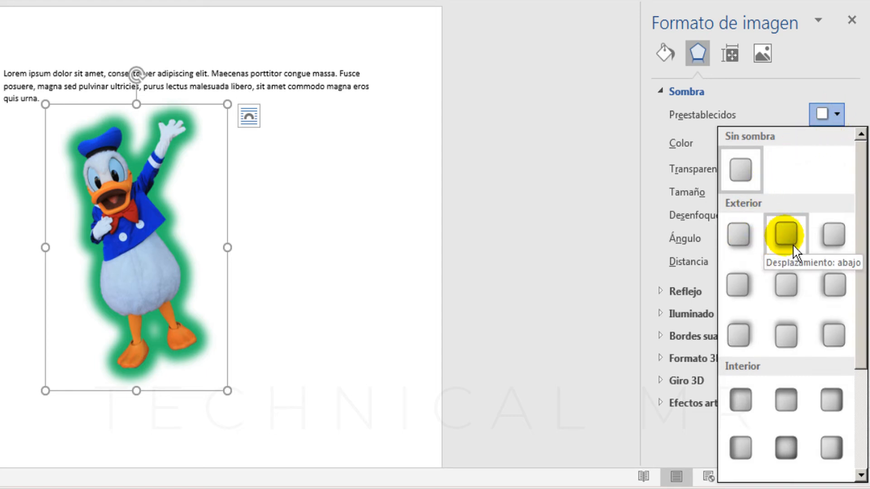
{"action": "left_click", "coordinate": [752, 246]}
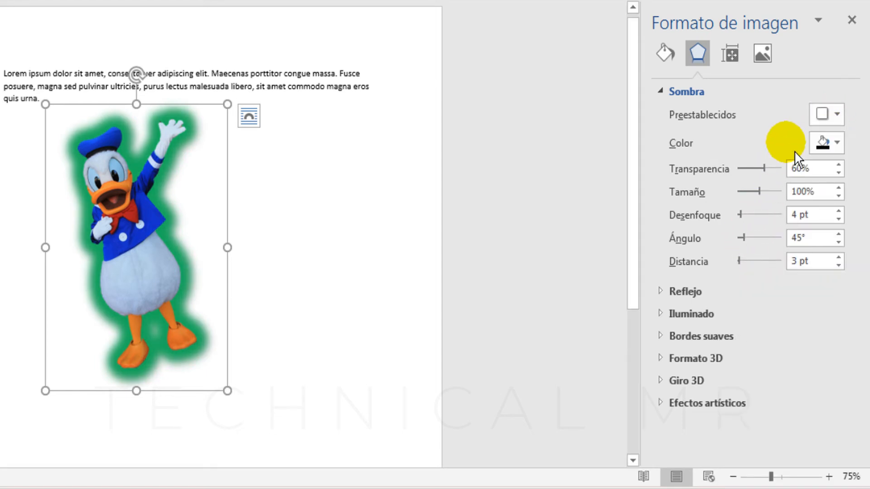
{"action": "left_click", "coordinate": [836, 115]}
{"action": "left_click", "coordinate": [759, 172]}
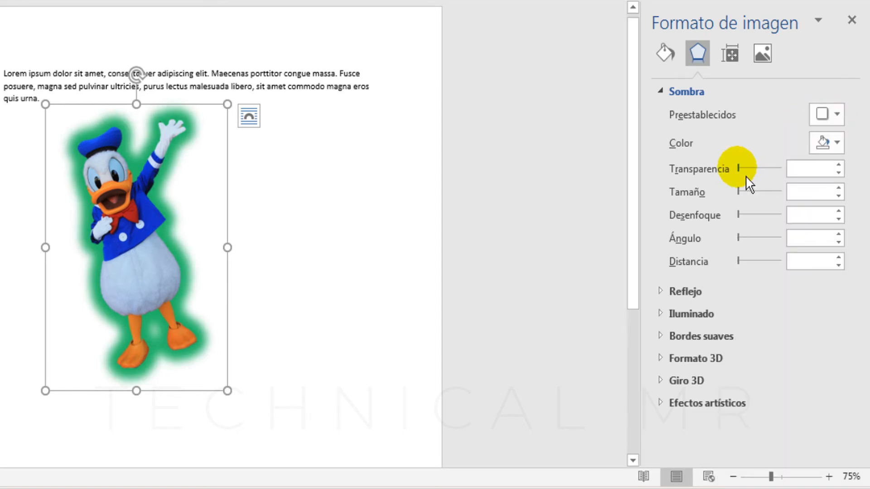
Step: Close the picture formatting options and move the duck picture toward the page's left margin
{"action": "left_click", "coordinate": [851, 20]}
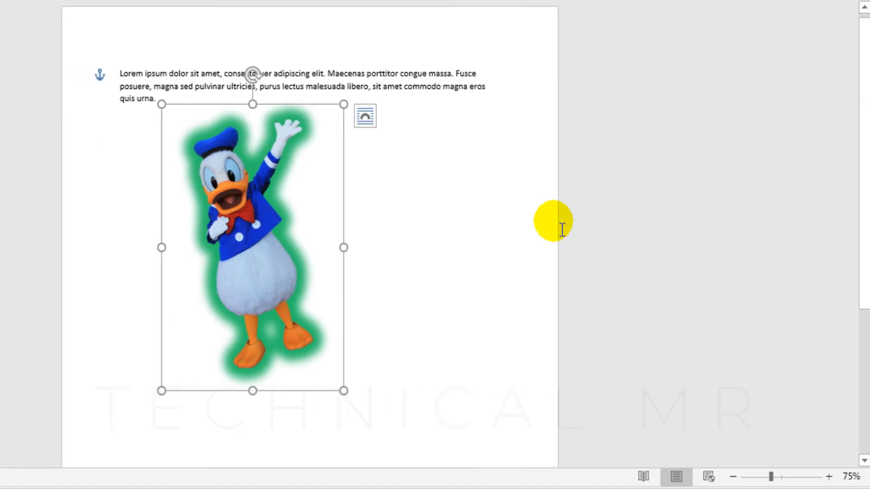
{"action": "left_click", "coordinate": [551, 237]}
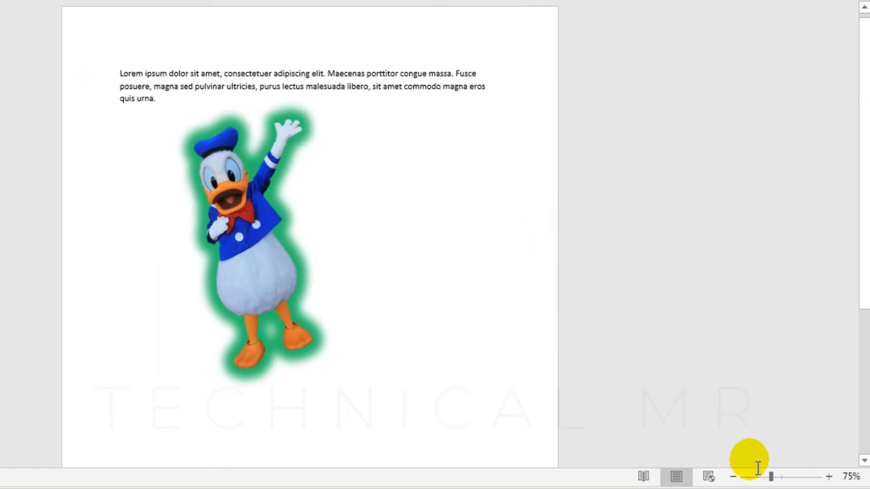
{"action": "mouse_move", "coordinate": [771, 477]}
{"action": "left_mouse_down"}
{"action": "mouse_move", "coordinate": [780, 486]}
{"action": "mouse_move", "coordinate": [781, 477]}
{"action": "left_mouse_up"}
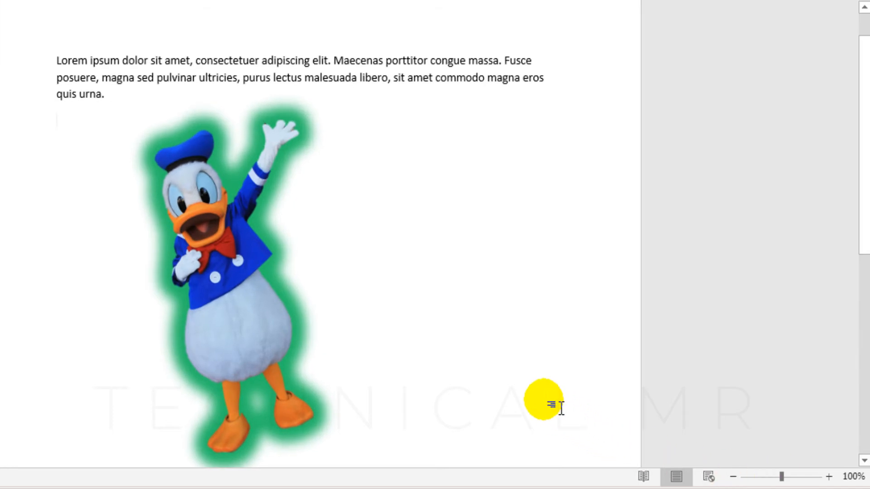
{"action": "left_click", "coordinate": [224, 263]}
{"action": "left_click_drag", "start_coordinate": [224, 263], "coordinate": [119, 269]}
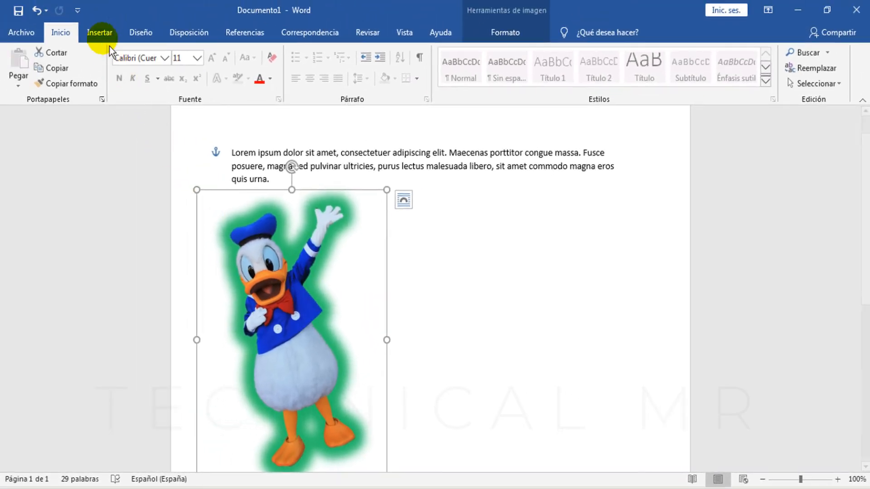
Step: Insert a Simple Text Box and place it in the empty area beside the duck picture
{"action": "left_click", "coordinate": [105, 34]}
{"action": "left_click", "coordinate": [683, 71]}
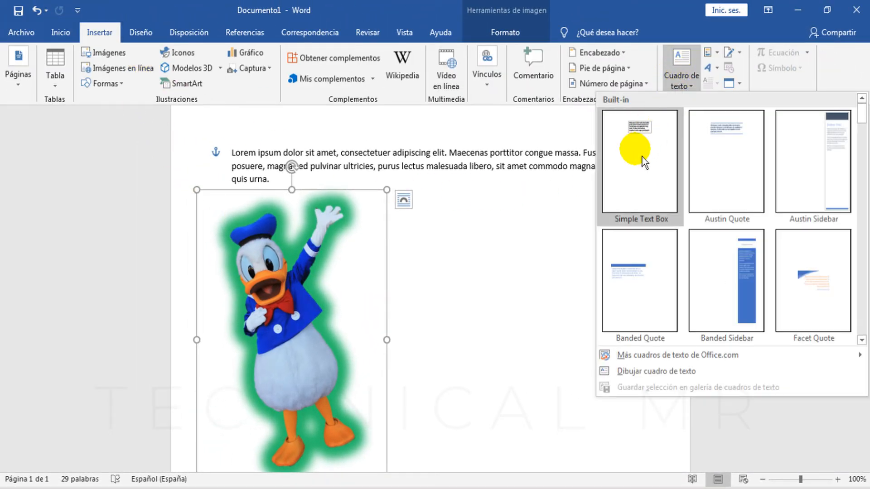
{"action": "left_click", "coordinate": [643, 157]}
{"action": "left_click_drag", "start_coordinate": [453, 252], "coordinate": [541, 358]}
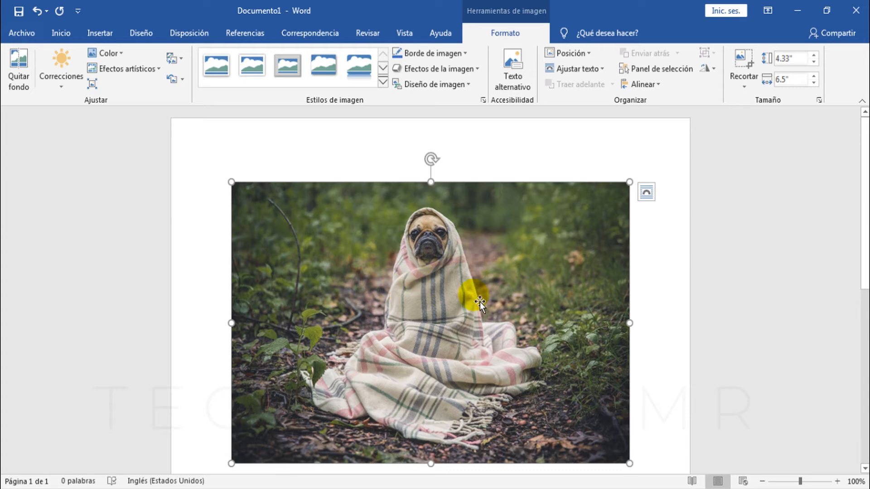
Step: Set the dog picture's text wrapping to In Front of Text and close the layout options
{"action": "left_click", "coordinate": [650, 197]}
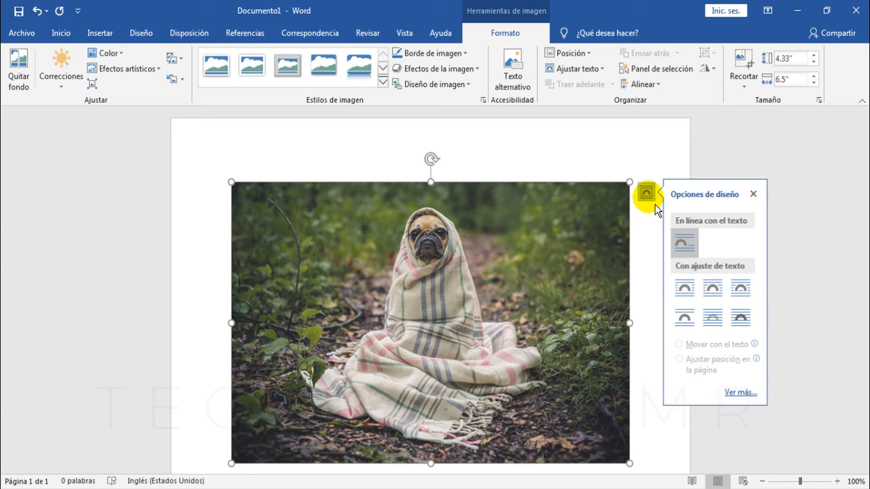
{"action": "left_click", "coordinate": [741, 323]}
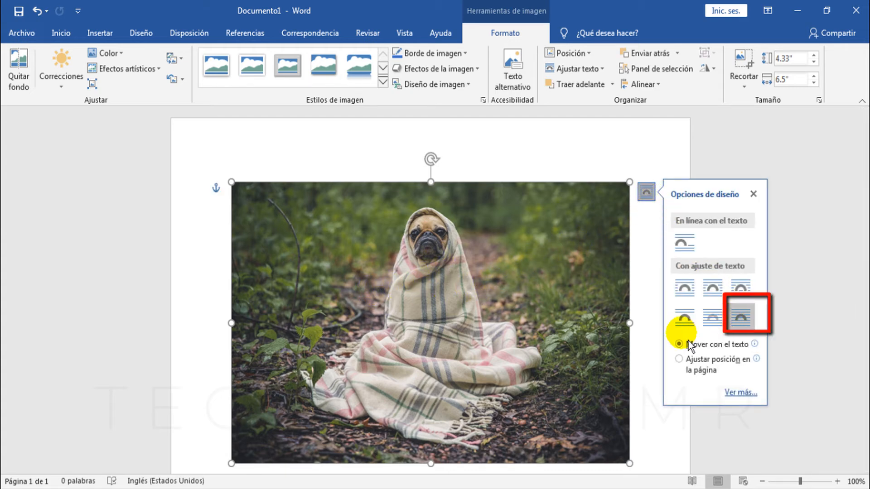
{"action": "left_click", "coordinate": [655, 349]}
{"action": "left_click", "coordinate": [593, 348]}
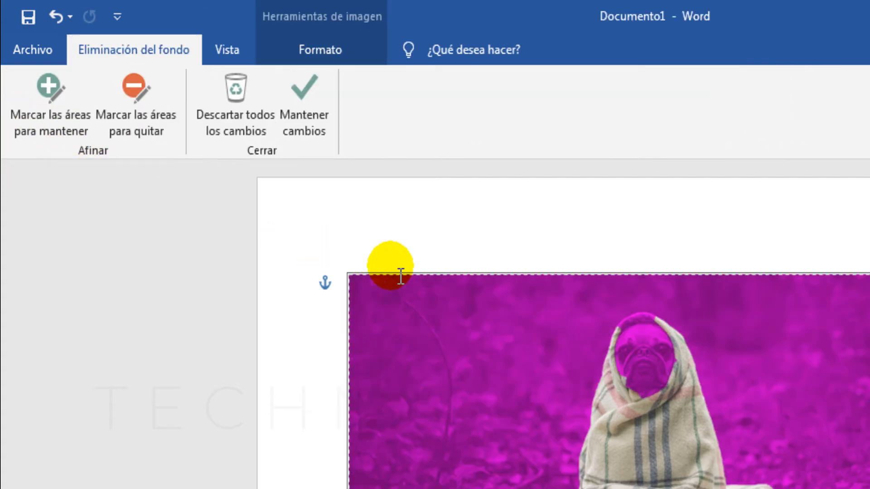
Step: Mark the dog's face and the blanket's missing fringe as areas to keep, and apply the background removal
{"action": "left_click", "coordinate": [69, 121]}
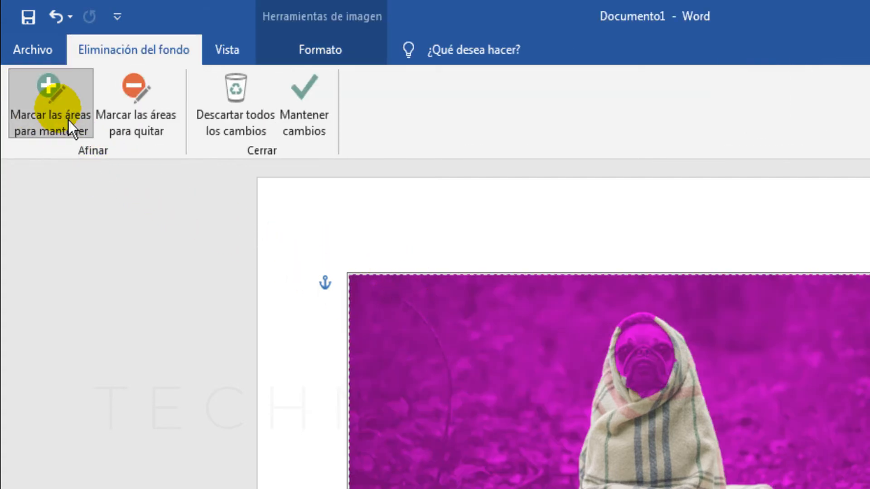
{"action": "left_click_drag", "start_coordinate": [632, 360], "coordinate": [640, 383]}
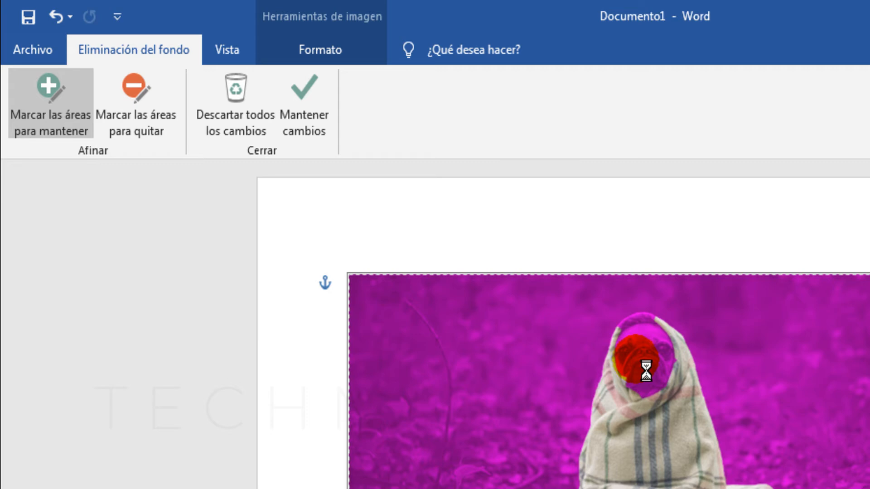
{"action": "left_click_drag", "start_coordinate": [656, 352], "coordinate": [664, 379]}
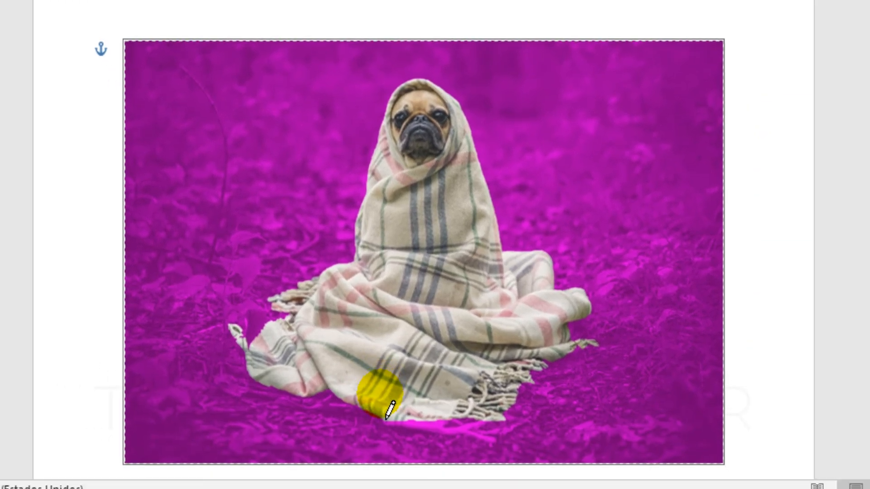
{"action": "left_click_drag", "start_coordinate": [643, 488], "coordinate": [664, 488]}
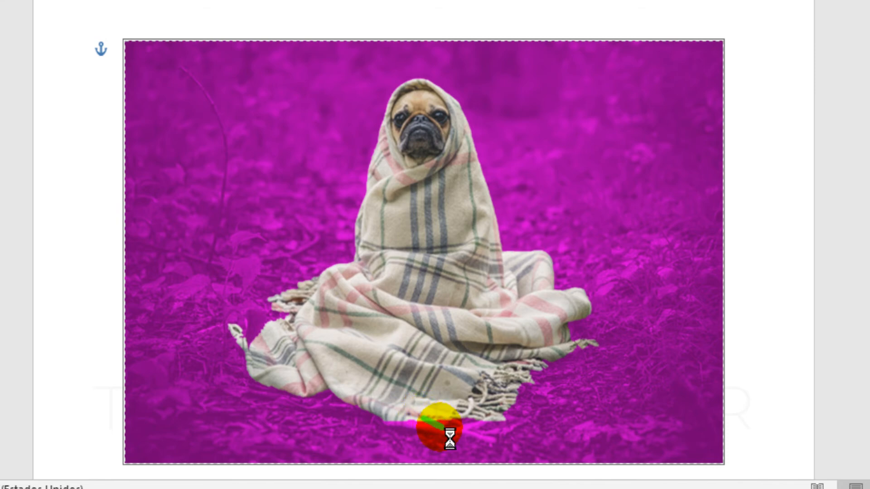
{"action": "left_click", "coordinate": [575, 347]}
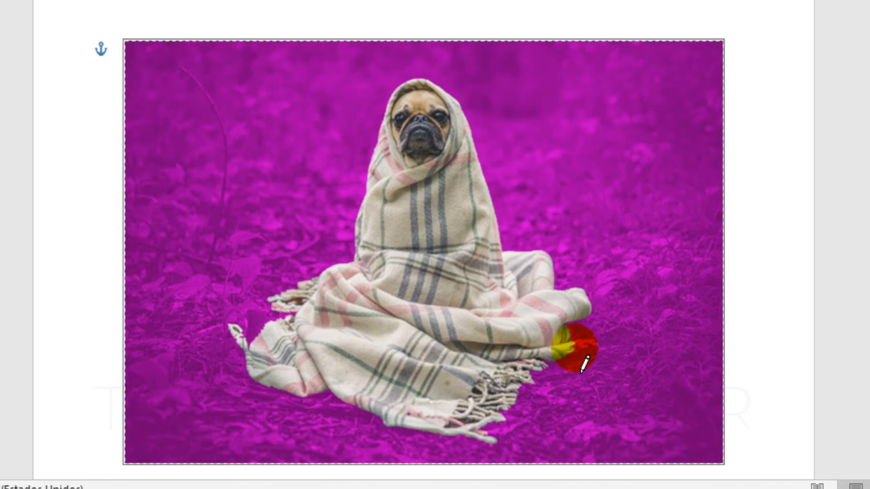
{"action": "mouse_move", "coordinate": [561, 349]}
{"action": "left_mouse_down"}
{"action": "mouse_move", "coordinate": [597, 356]}
{"action": "mouse_move", "coordinate": [501, 351]}
{"action": "left_mouse_up"}
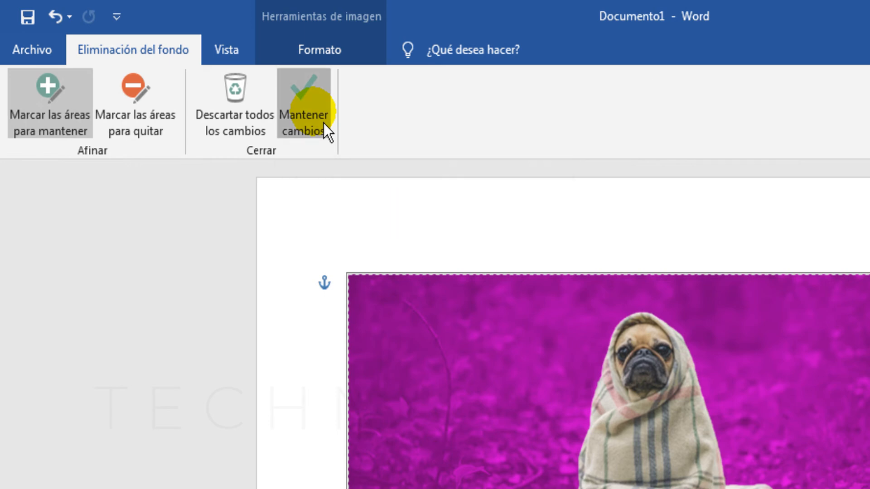
{"action": "left_click", "coordinate": [323, 123]}
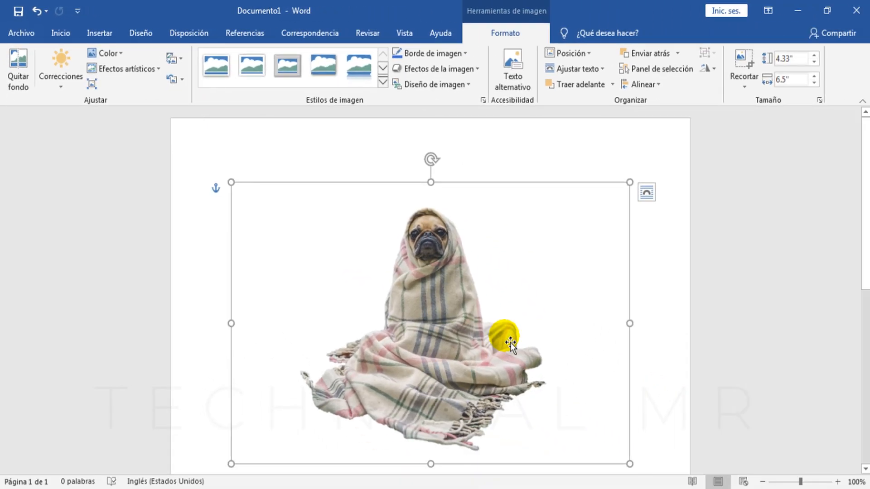
Step: Crop the empty margins from the dog picture's sides and top, and shrink it to about 2.83" by 3.23"
{"action": "left_click", "coordinate": [744, 58]}
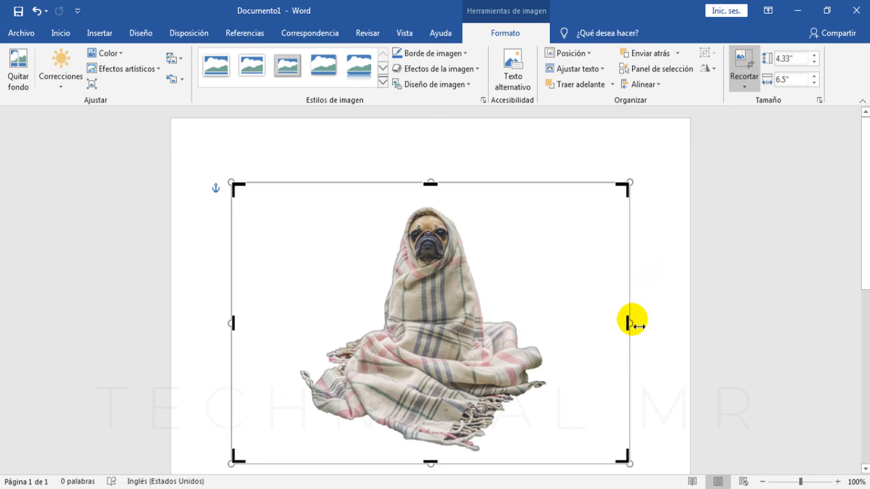
{"action": "left_click_drag", "start_coordinate": [629, 323], "coordinate": [574, 328]}
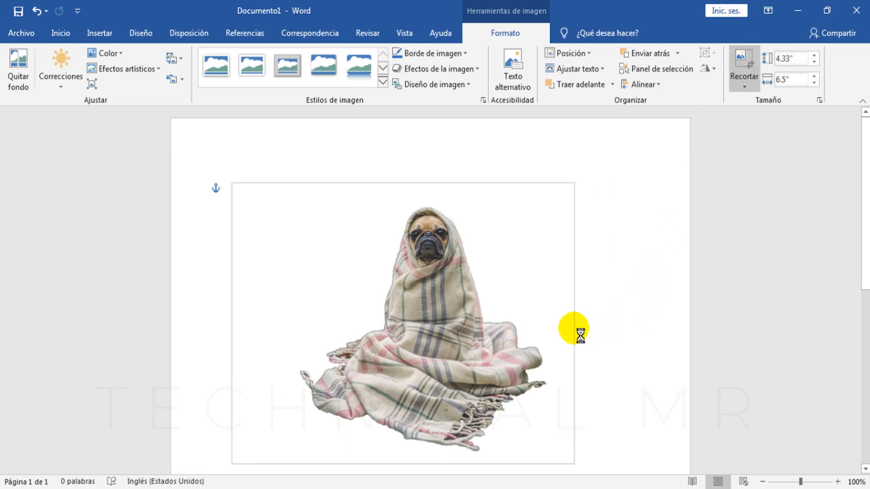
{"action": "left_click_drag", "start_coordinate": [233, 328], "coordinate": [296, 332]}
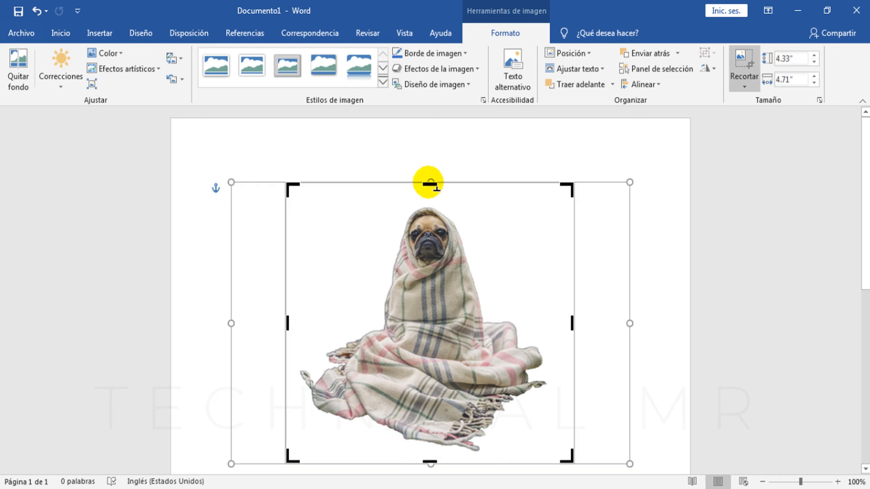
{"action": "left_click_drag", "start_coordinate": [434, 187], "coordinate": [438, 206]}
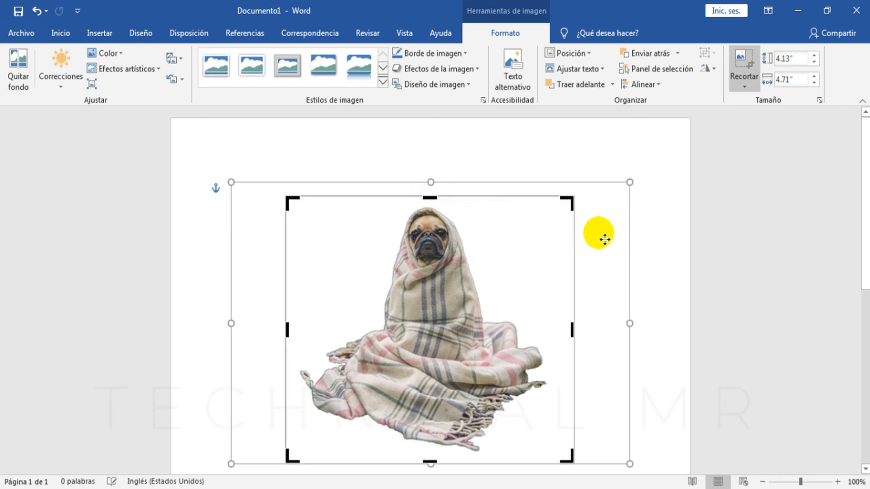
{"action": "left_click", "coordinate": [651, 237]}
{"action": "left_click", "coordinate": [483, 268]}
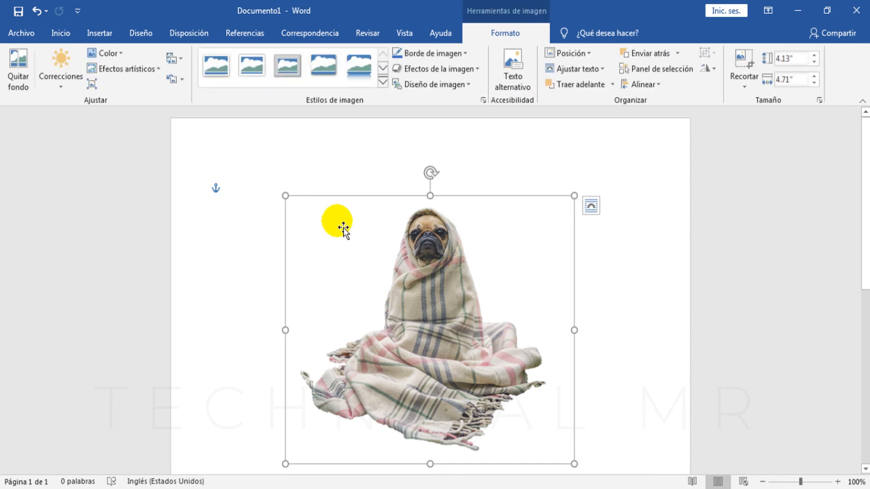
{"action": "left_click_drag", "start_coordinate": [286, 195], "coordinate": [402, 267]}
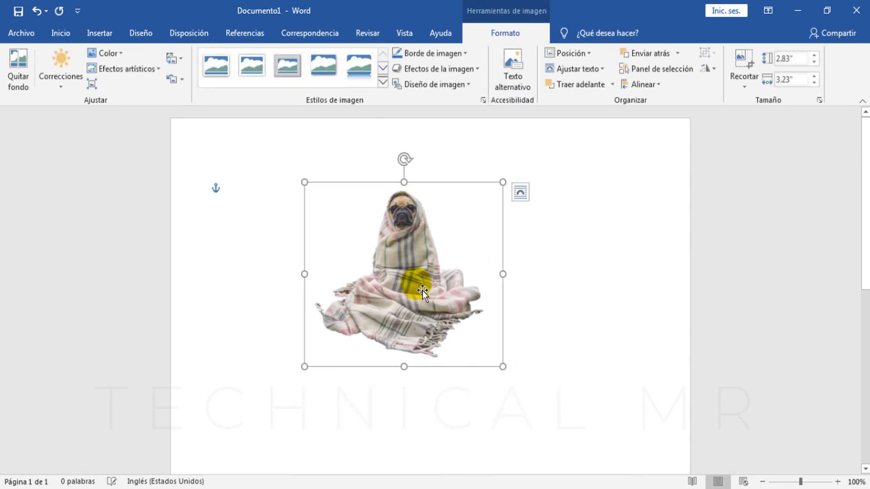
Step: Draw a rectangle about 3.75" high and 4.14" wide that covers the dog picture
{"action": "left_click", "coordinate": [98, 34]}
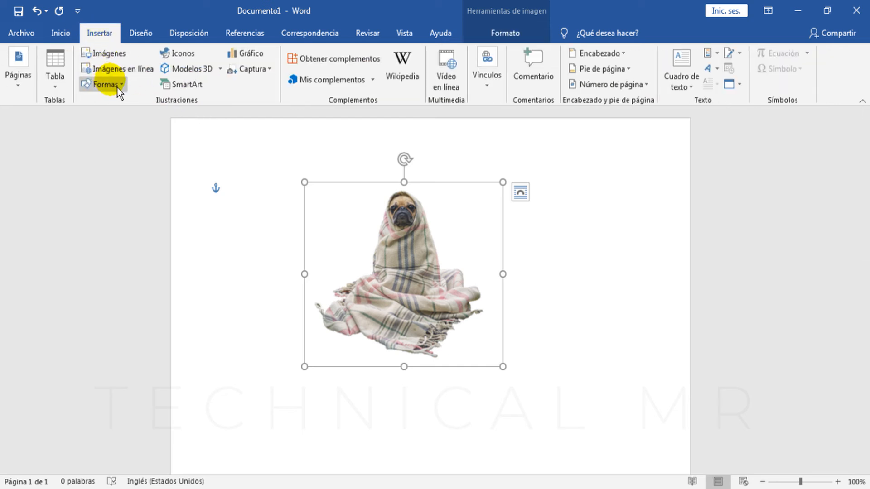
{"action": "left_click", "coordinate": [117, 88]}
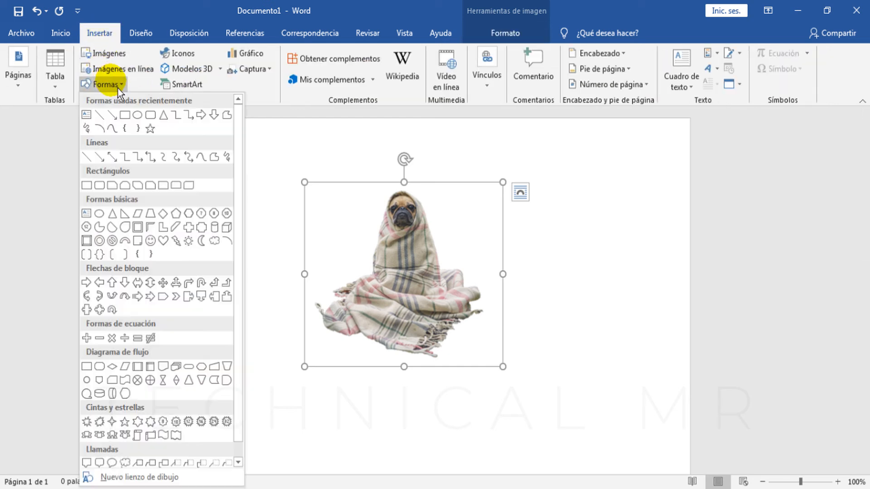
{"action": "left_click", "coordinate": [87, 185]}
{"action": "left_click_drag", "start_coordinate": [277, 156], "coordinate": [531, 400]}
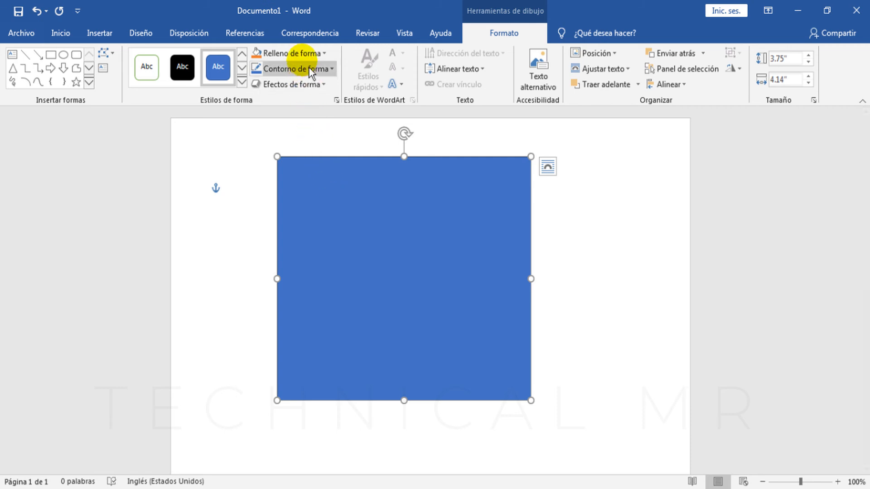
Step: Fill the rectangle with standard orange and remove its outline
{"action": "left_click", "coordinate": [313, 54]}
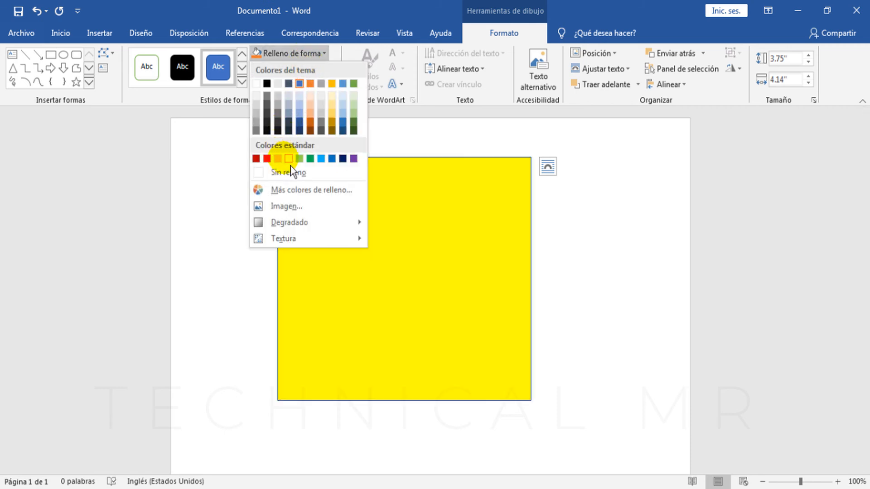
{"action": "left_click", "coordinate": [277, 158]}
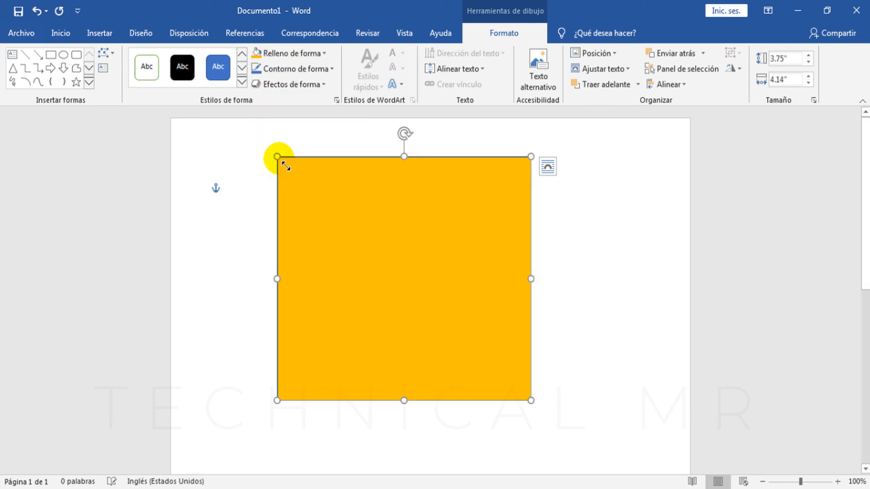
{"action": "left_click", "coordinate": [325, 74]}
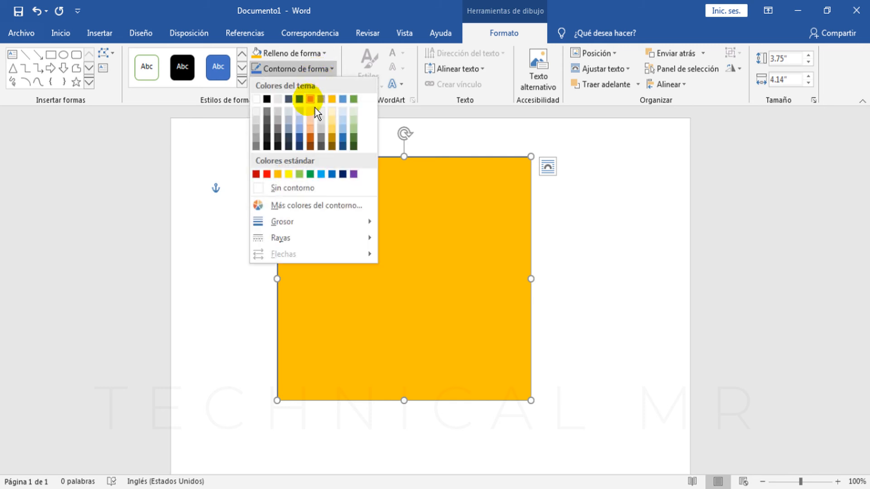
{"action": "left_click", "coordinate": [297, 193]}
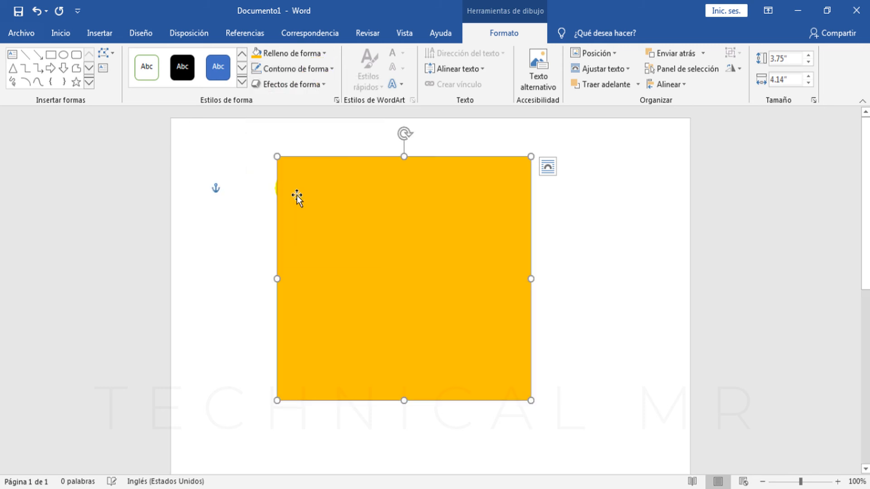
Step: Send the orange rectangle to the back, behind the dog picture, and deselect it
{"action": "right_click", "coordinate": [429, 222]}
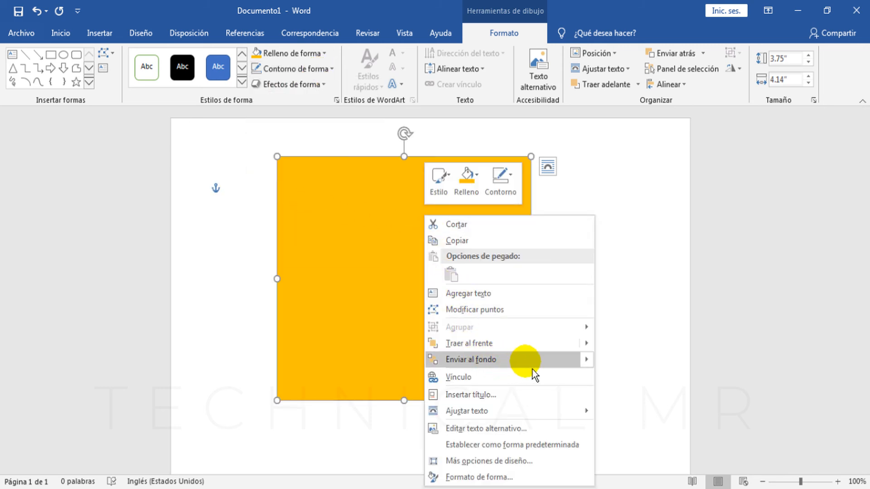
{"action": "left_click", "coordinate": [552, 367]}
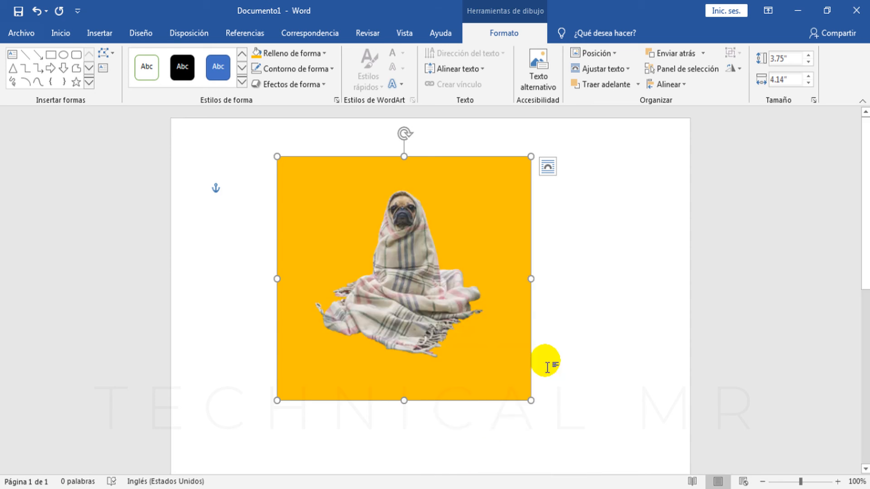
{"action": "left_click", "coordinate": [573, 350]}
Step: Enlarge the dog picture from its lower-left and upper-right corners so it nearly fills the orange rectangle
{"action": "left_click", "coordinate": [421, 333]}
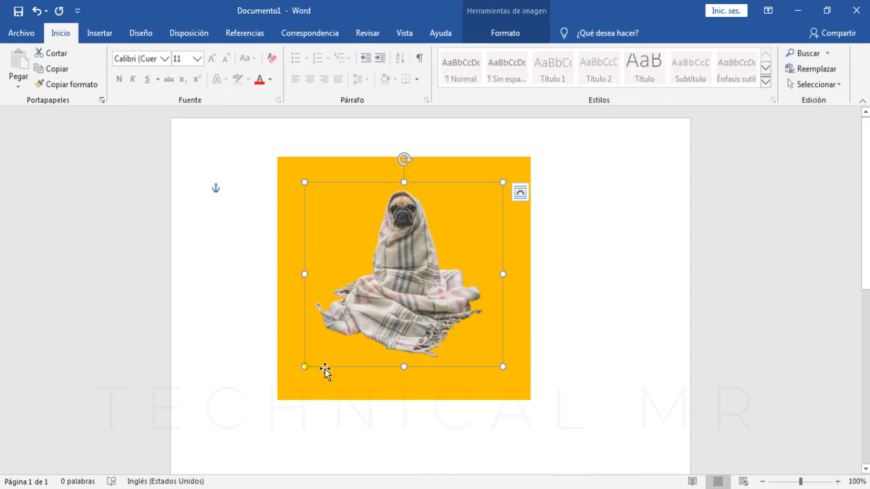
{"action": "left_click_drag", "start_coordinate": [304, 366], "coordinate": [293, 390]}
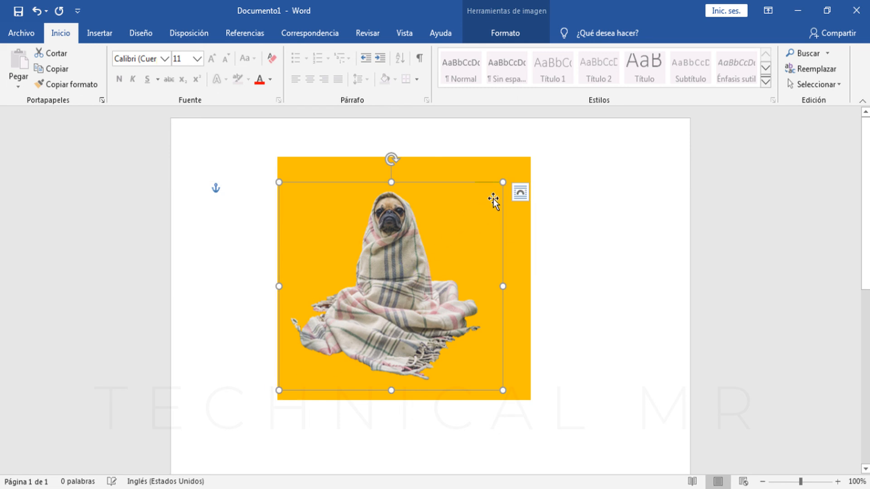
{"action": "mouse_move", "coordinate": [506, 188]}
{"action": "left_mouse_down"}
{"action": "mouse_move", "coordinate": [519, 185]}
{"action": "mouse_move", "coordinate": [513, 172]}
{"action": "left_mouse_up"}
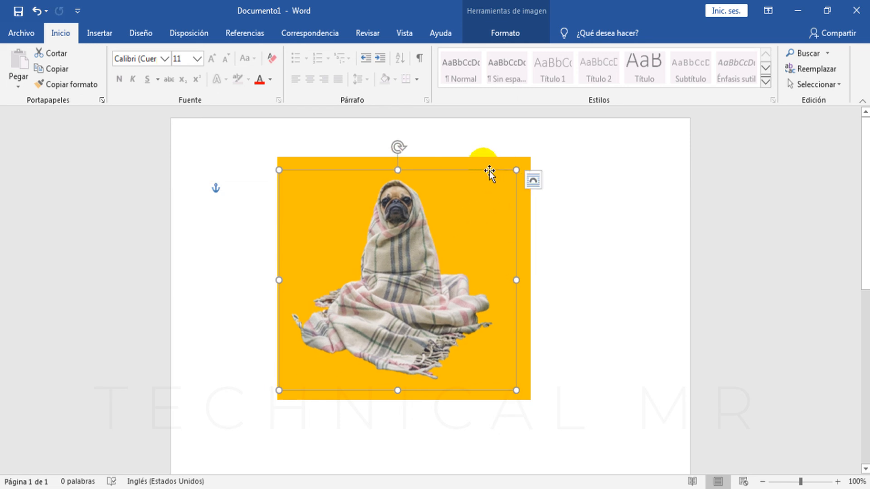